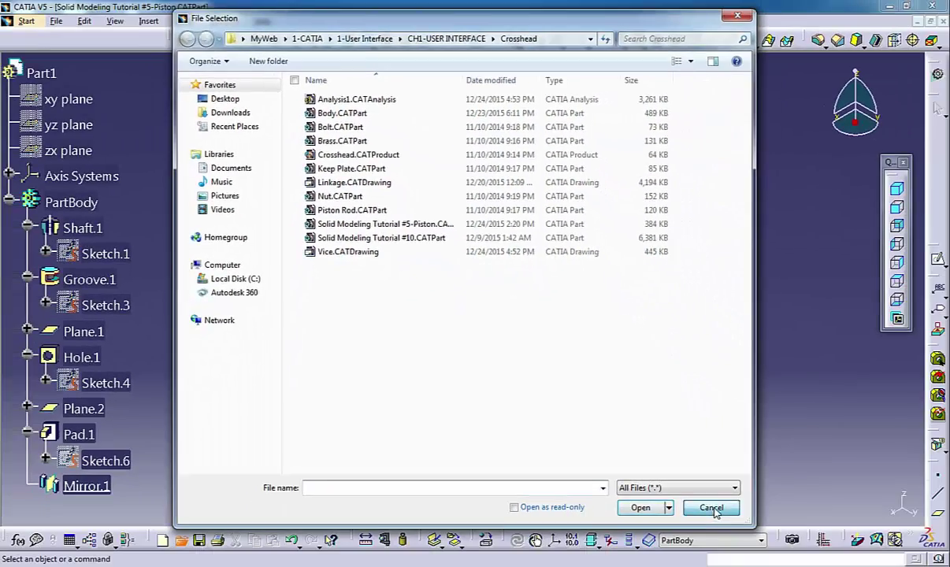
Cancel the File Selection dialog to return to the open piston part
click(776, 449)
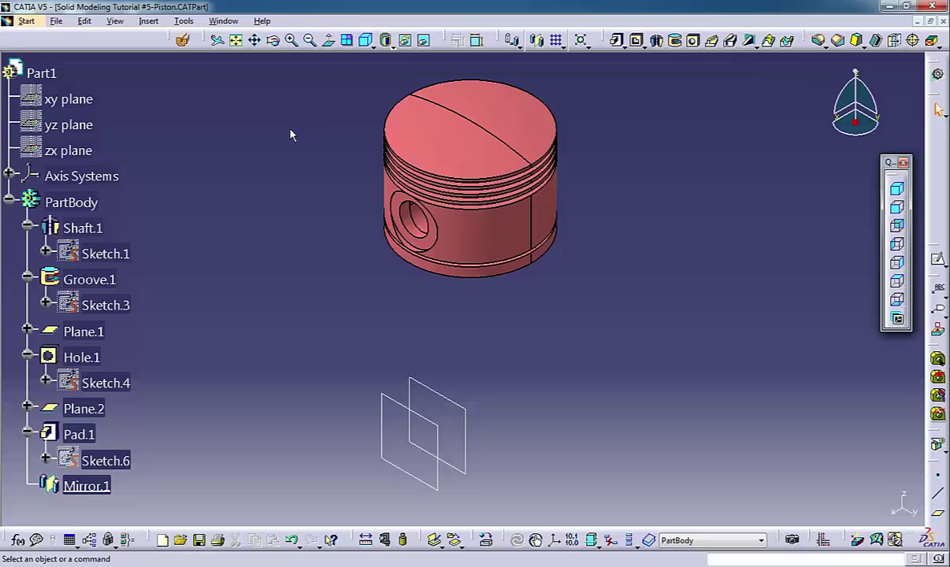
Show the Window menu's list of the seven open CATIA documents
click(224, 22)
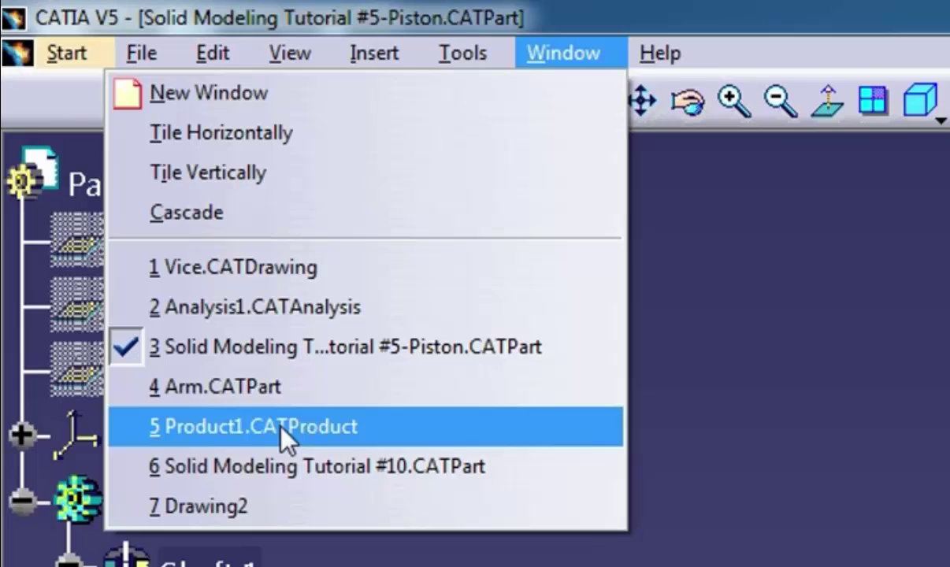
Bring the Arm part forward and lengthen its Pad.2 from 12.5 mm to 30 mm
click(293, 429)
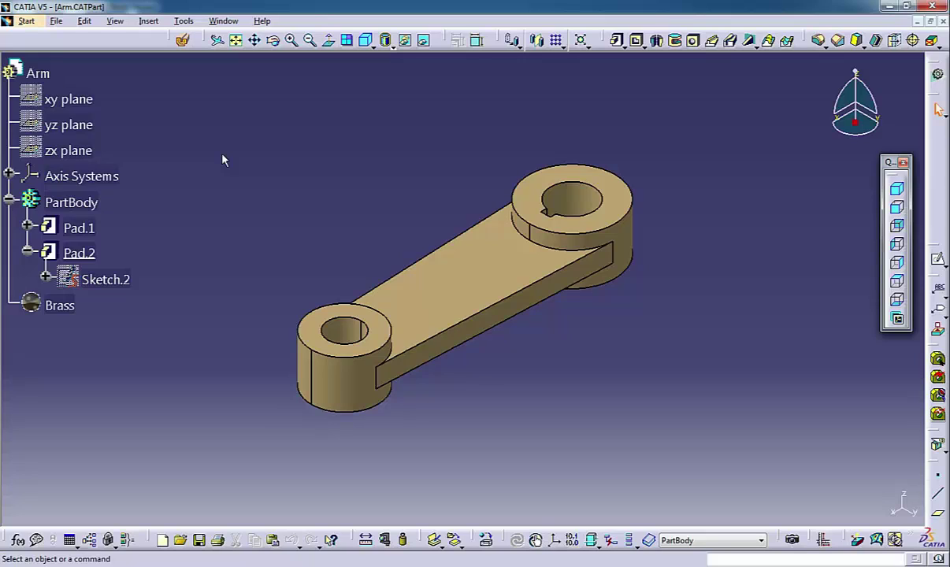
double_click(81, 253)
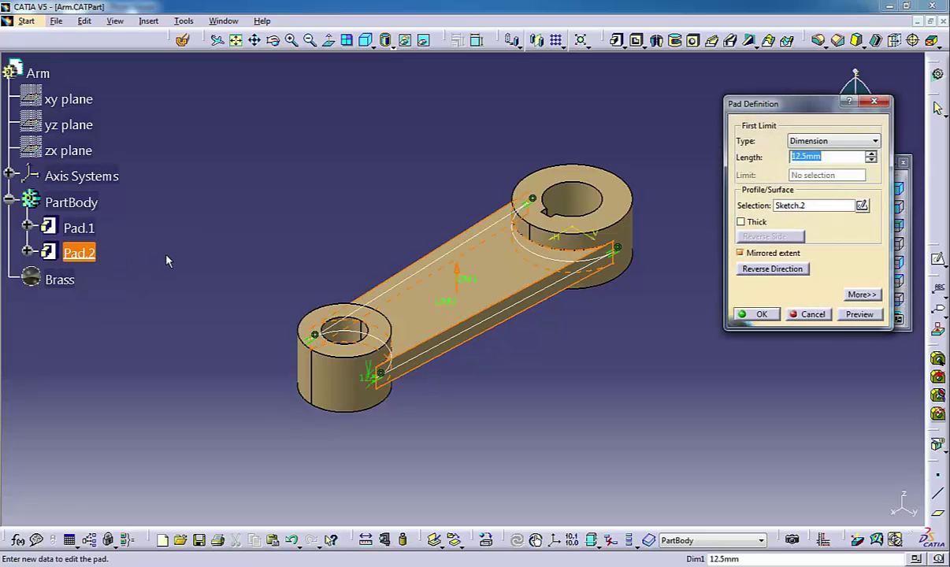
text(30)
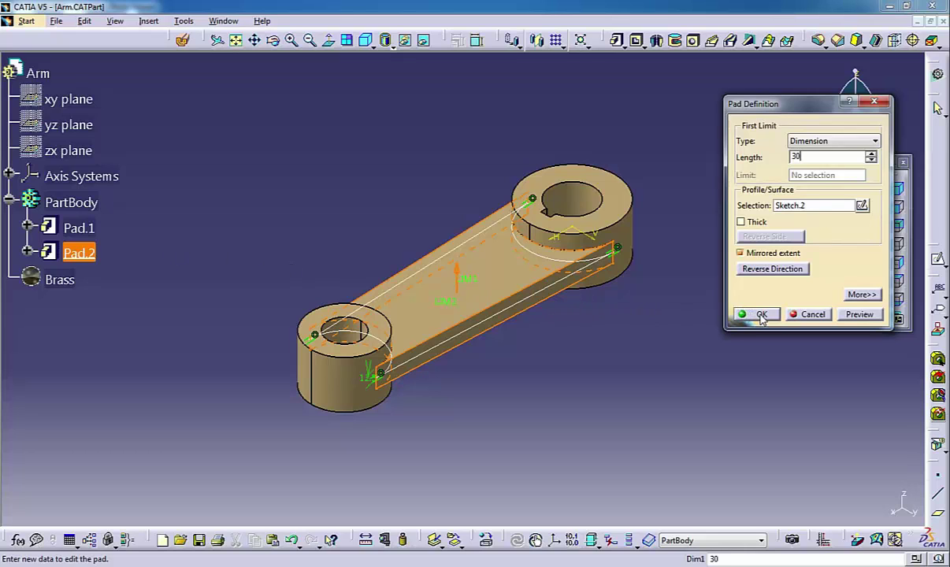
click(762, 315)
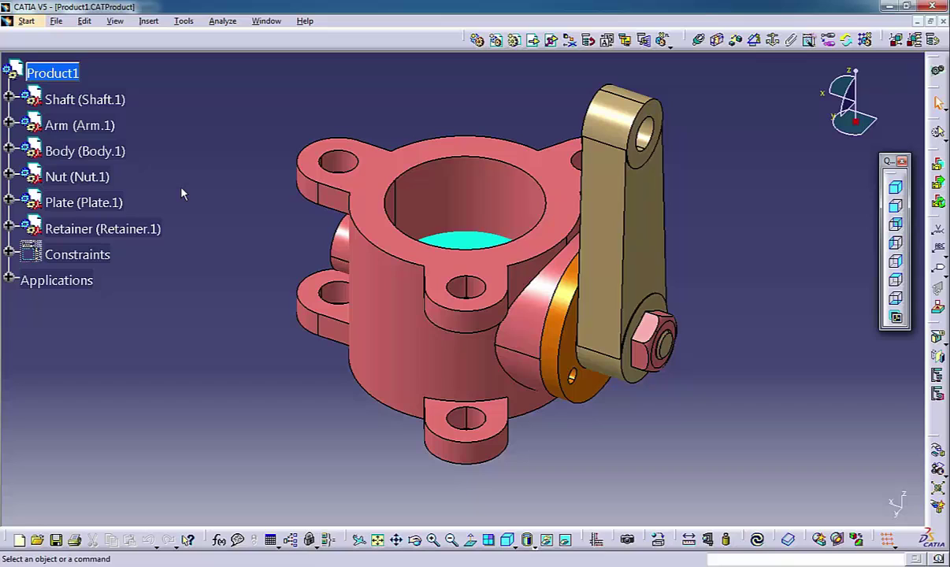
Expand the Constraints node to list Fix.1, Coincidence.4-17, FixTogether.1-2 and Offset.18
click(7, 255)
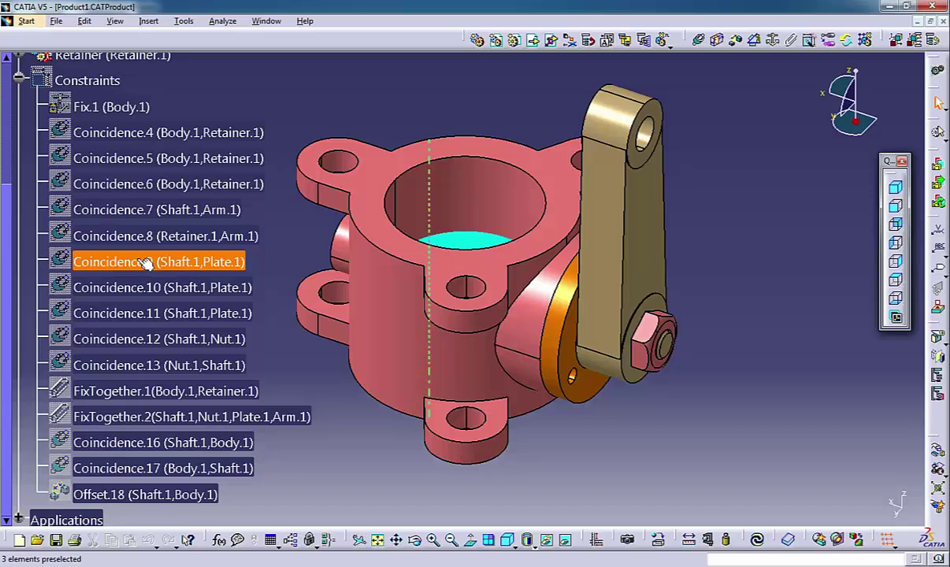
Switch to Drawing2 and look through Sheet.2, Sheet.1, then Sheet.2's isometric view again
click(265, 21)
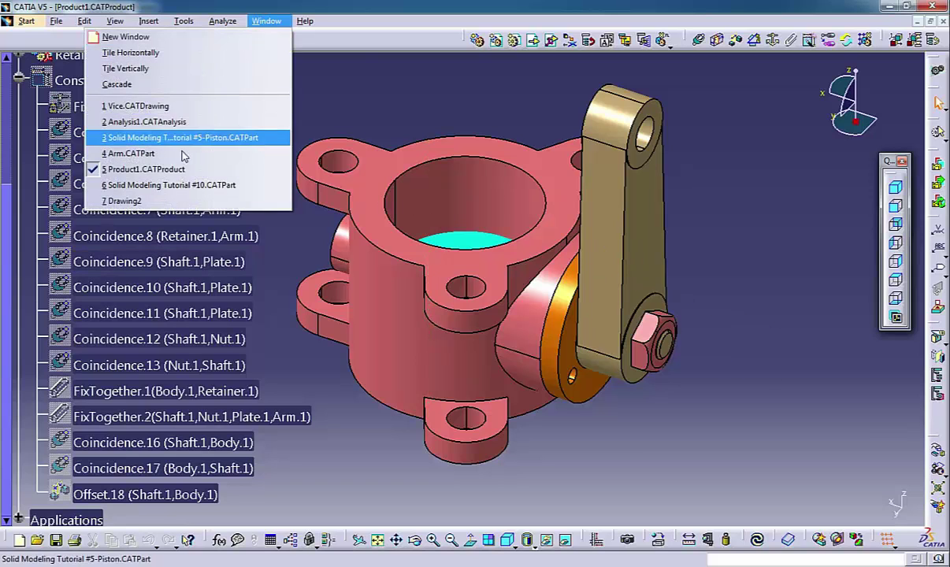
click(126, 201)
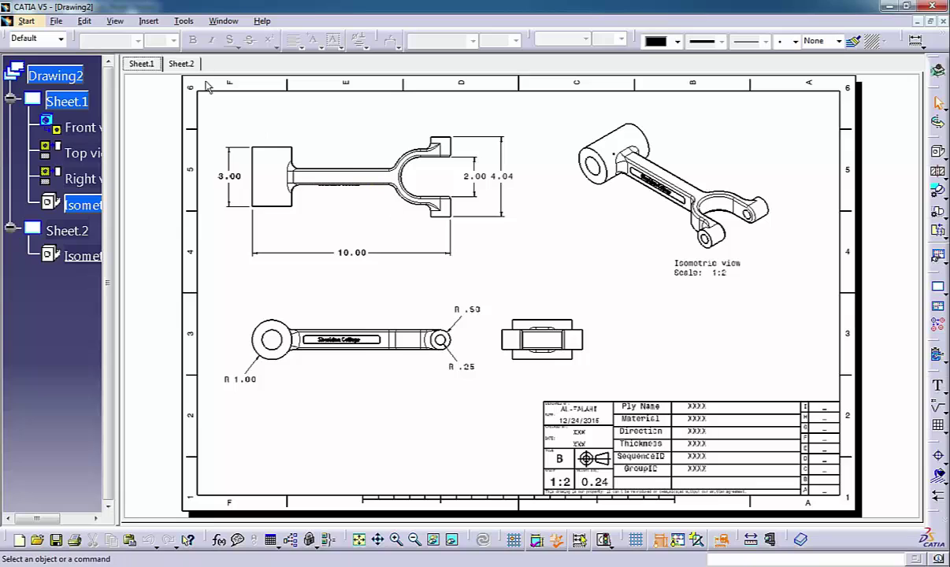
click(181, 64)
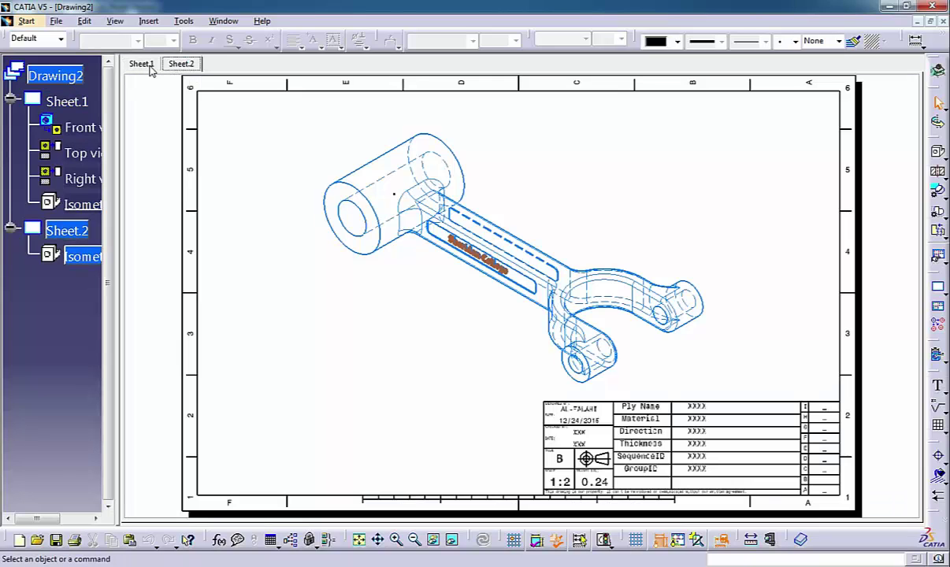
click(146, 66)
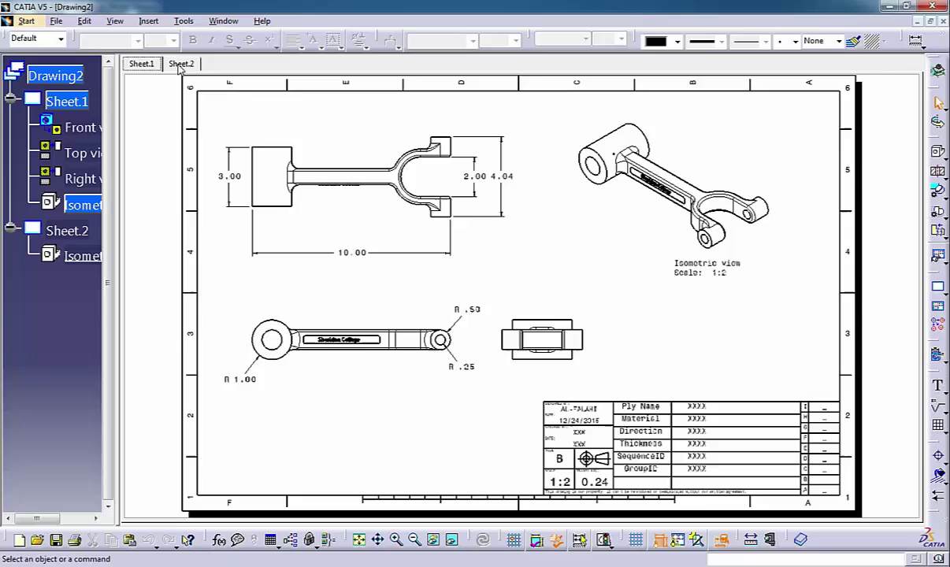
click(181, 66)
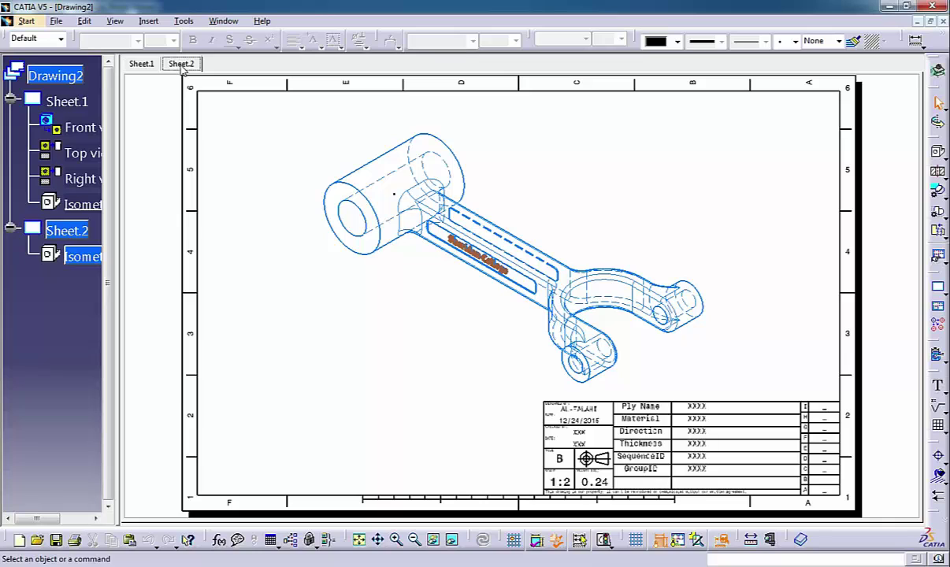
click(215, 21)
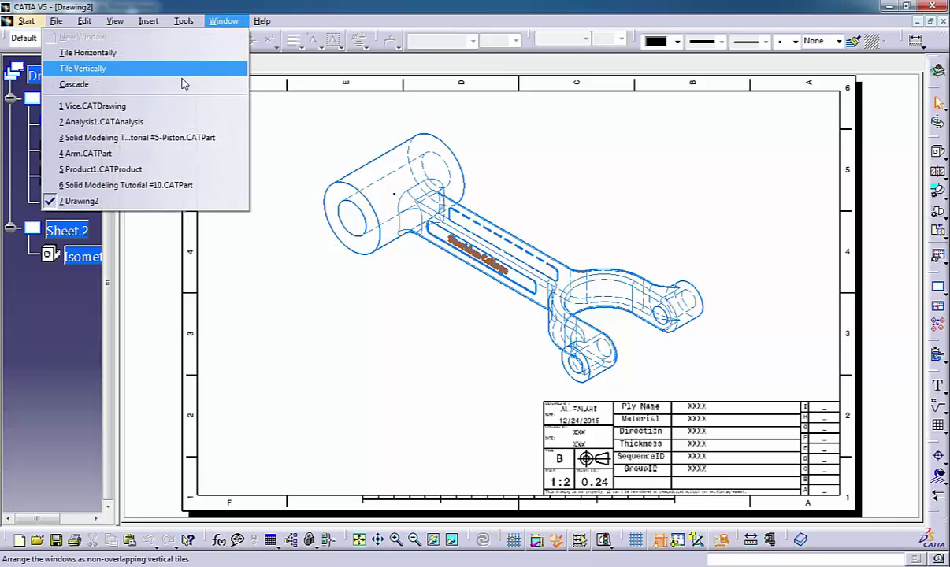
Lengthen Solid Modeling Tutorial #10's Pad.1 from 38.1 mm to 66 mm, then return to Drawing2
click(145, 186)
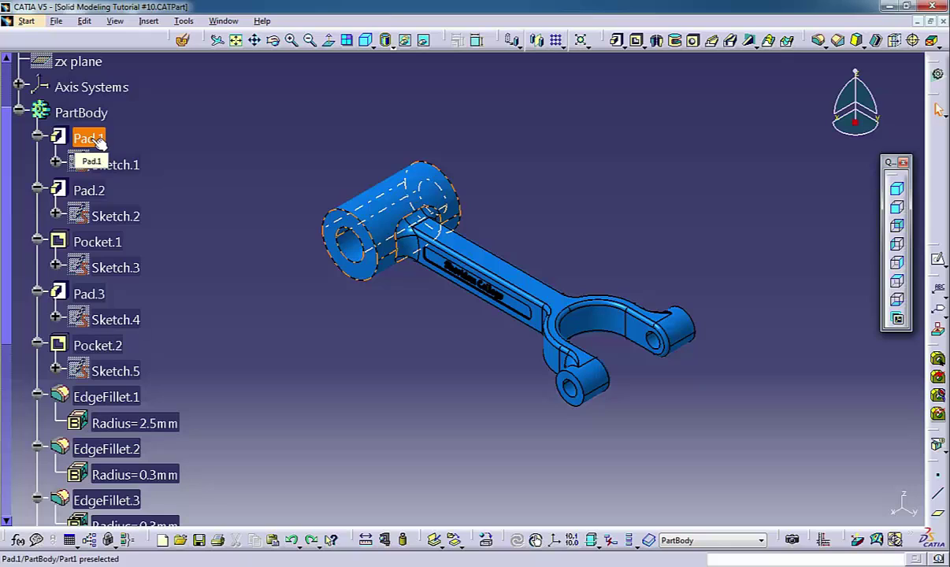
double_click(98, 139)
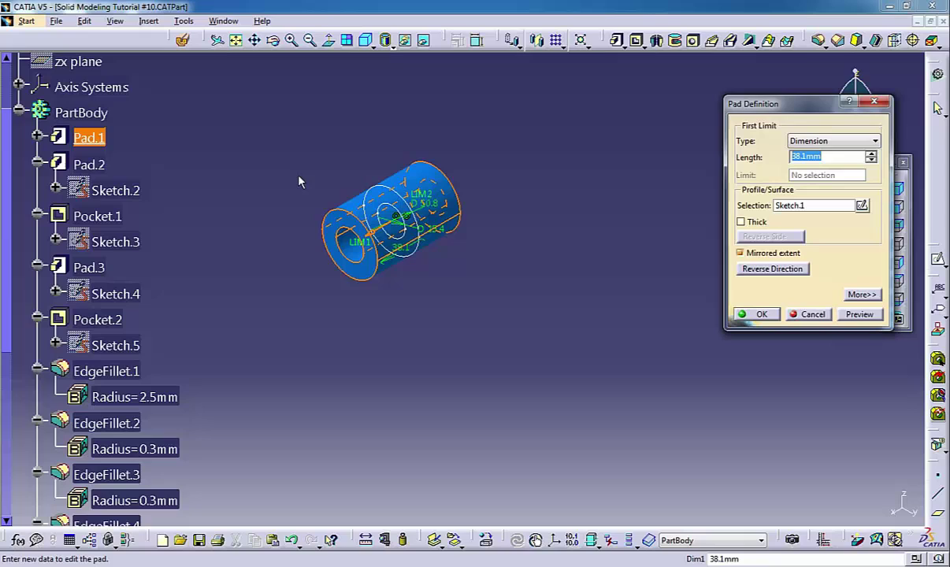
text(66)
click(759, 314)
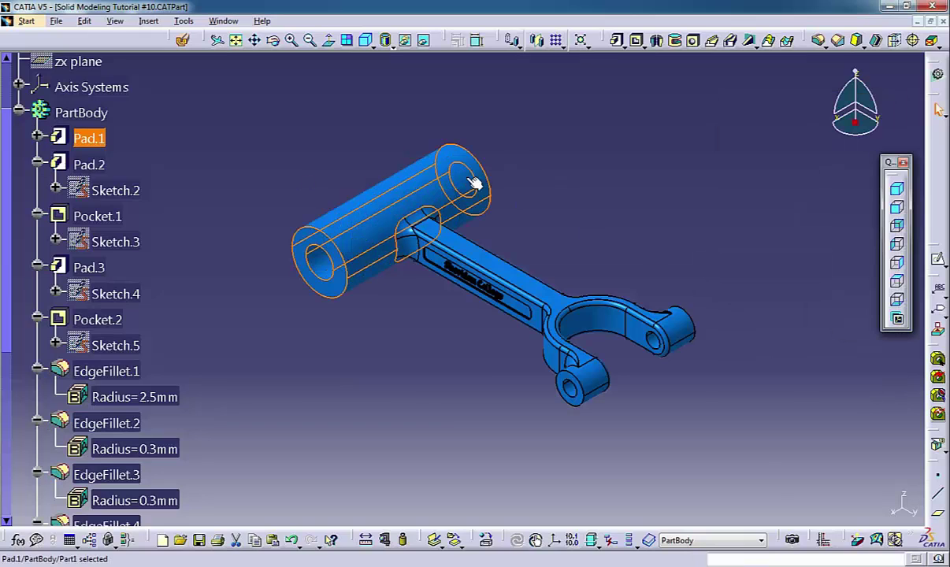
click(352, 132)
click(225, 22)
click(144, 201)
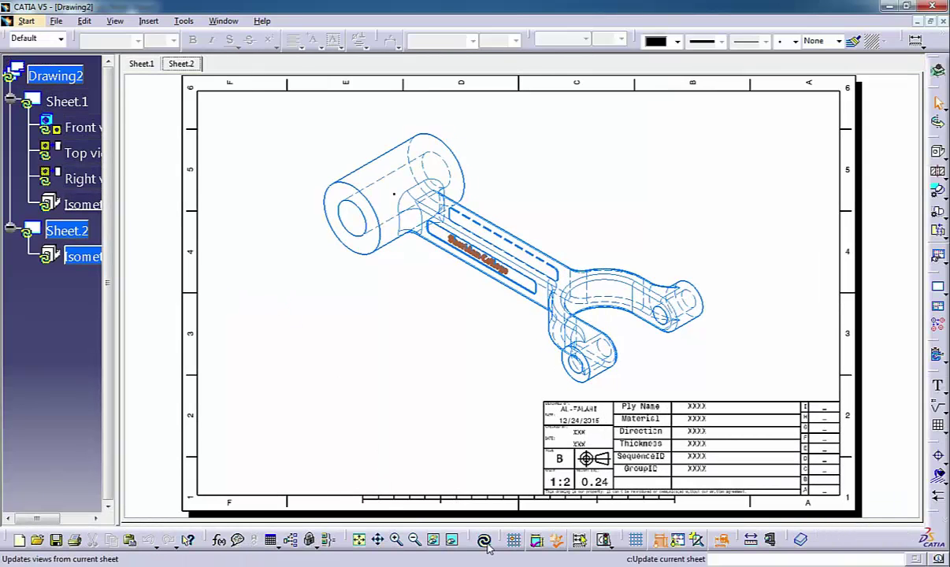
Update Drawing2's Sheet.2 and Sheet.1 views to the changed part, then bring Vice.CATDrawing forward
click(484, 540)
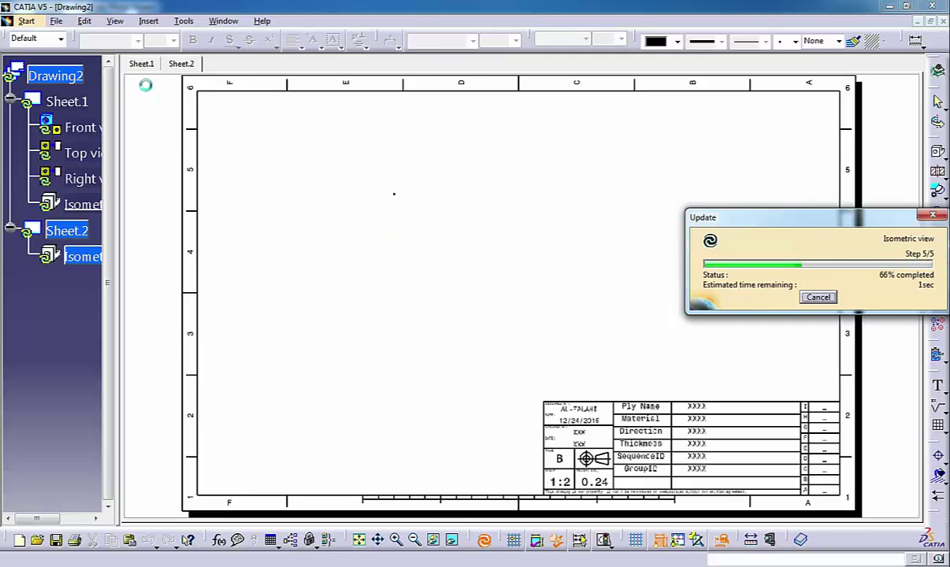
click(142, 64)
click(484, 540)
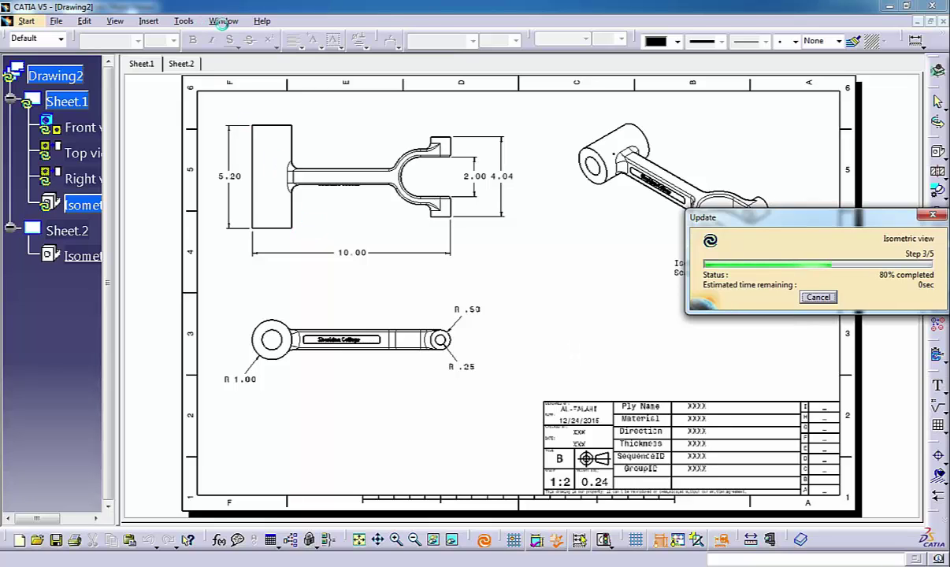
click(223, 21)
click(165, 106)
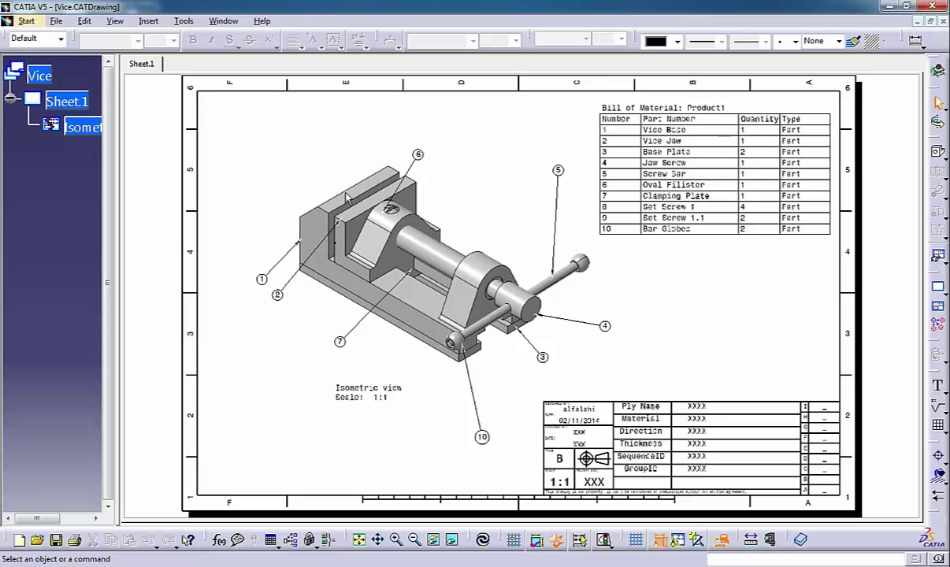
Make Product1.CATProduct the active document from the Window menu
click(226, 22)
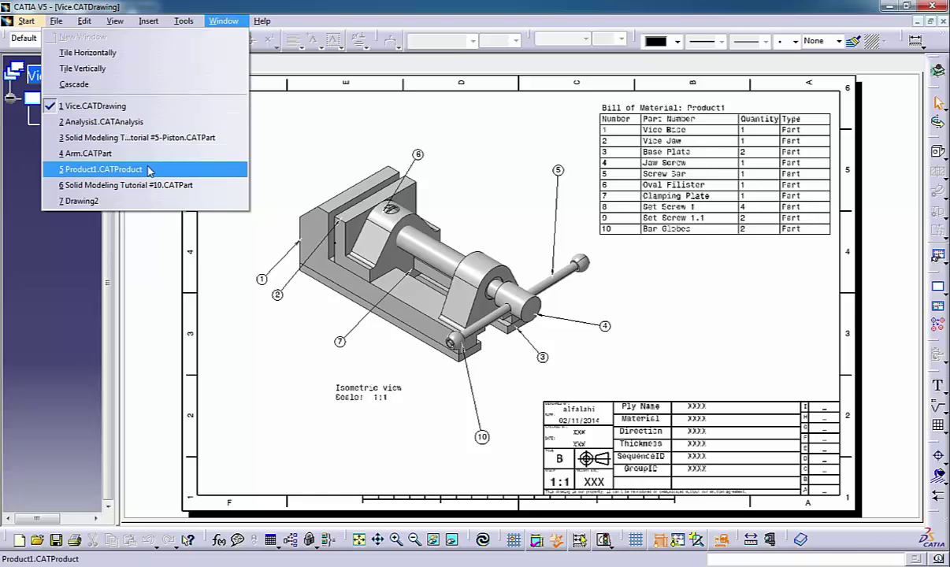
click(178, 169)
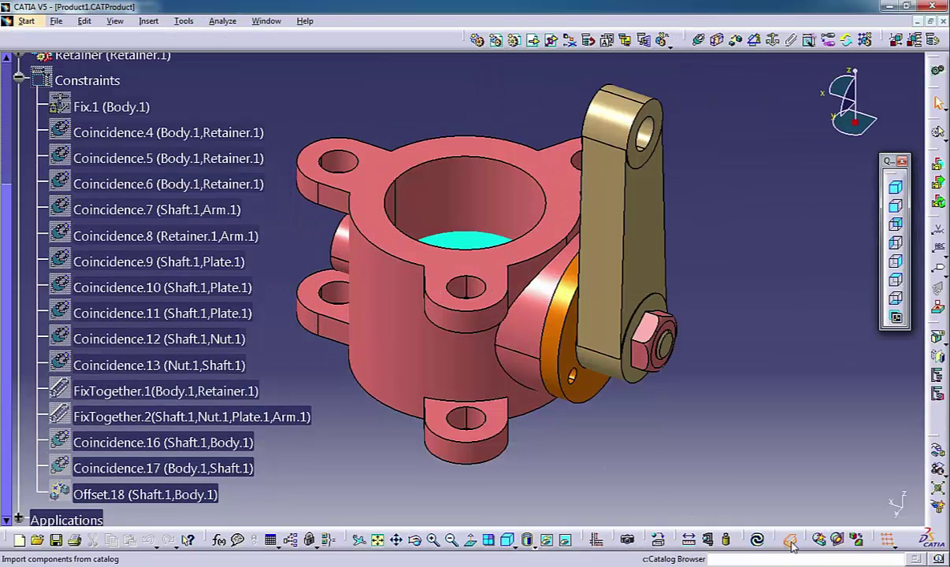
click(791, 543)
click(208, 165)
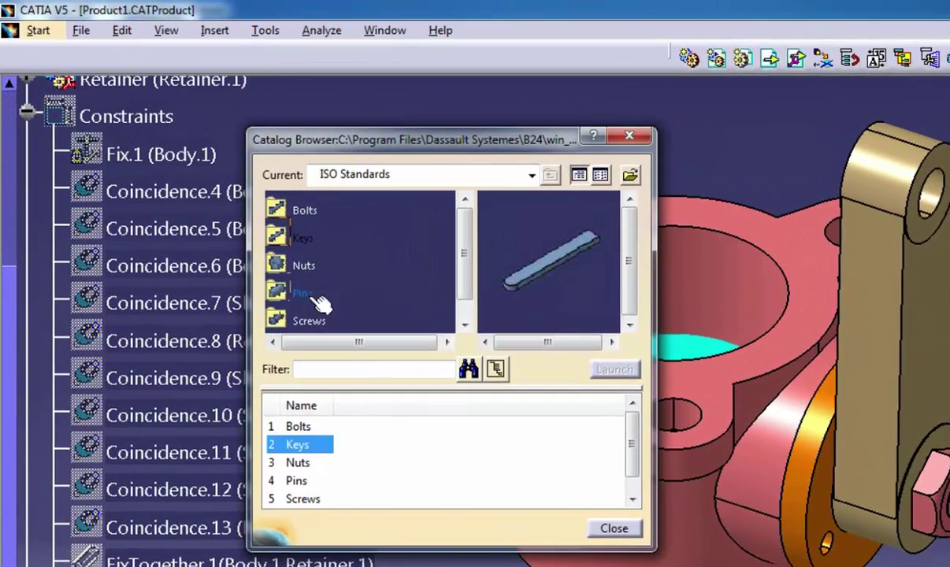
double_click(306, 298)
scroll(459, 280, down, 1)
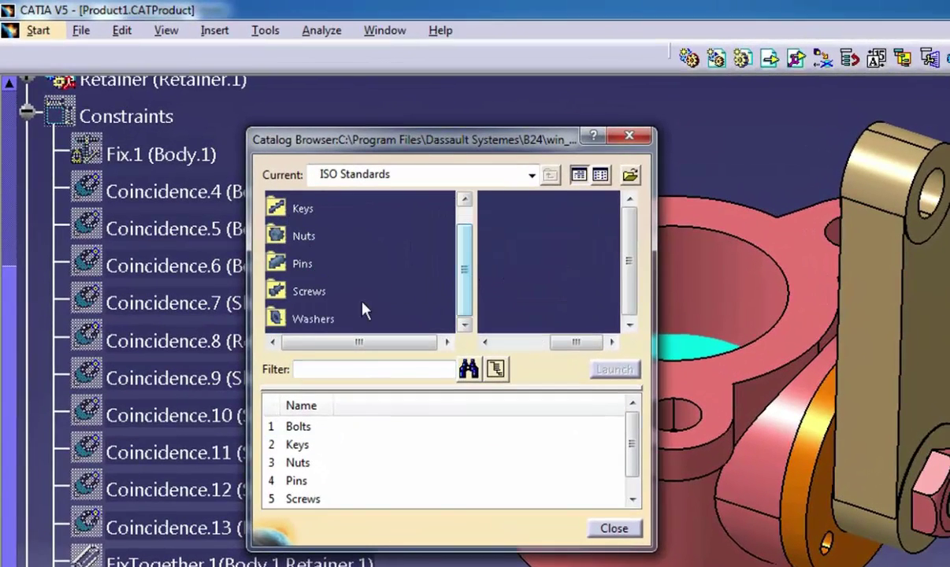
click(323, 293)
click(321, 318)
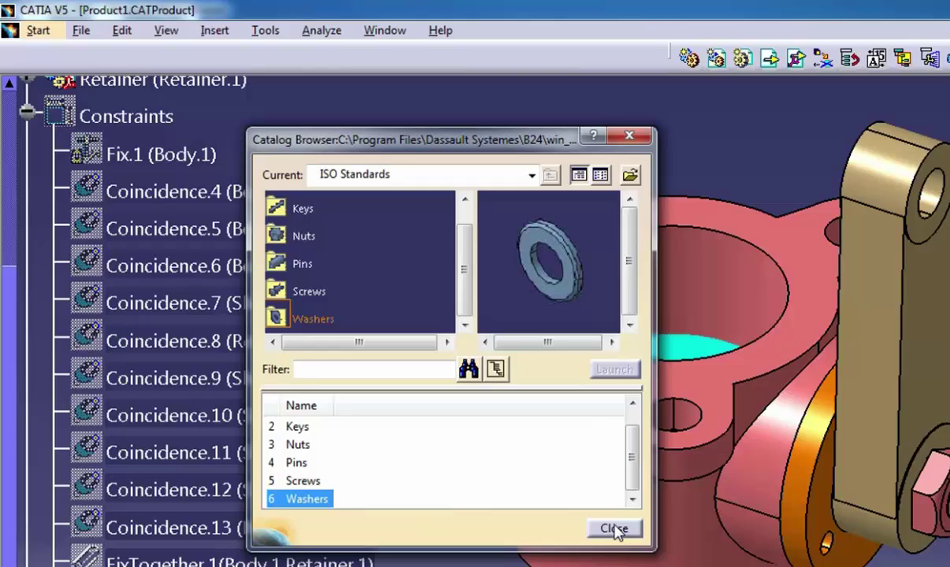
click(615, 530)
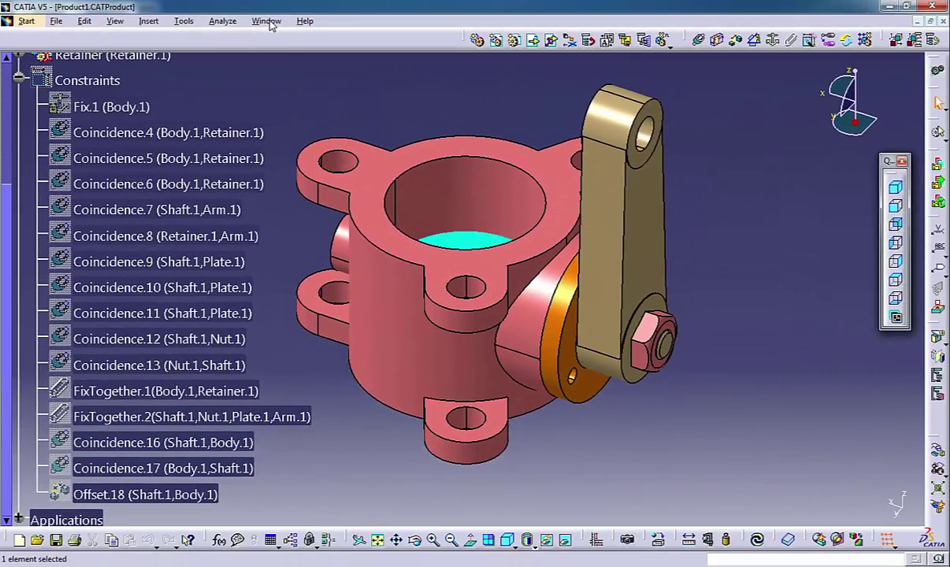
Switch between the piston part and Analysis1's Von Mises stress results, ending on the piston
click(268, 21)
click(231, 135)
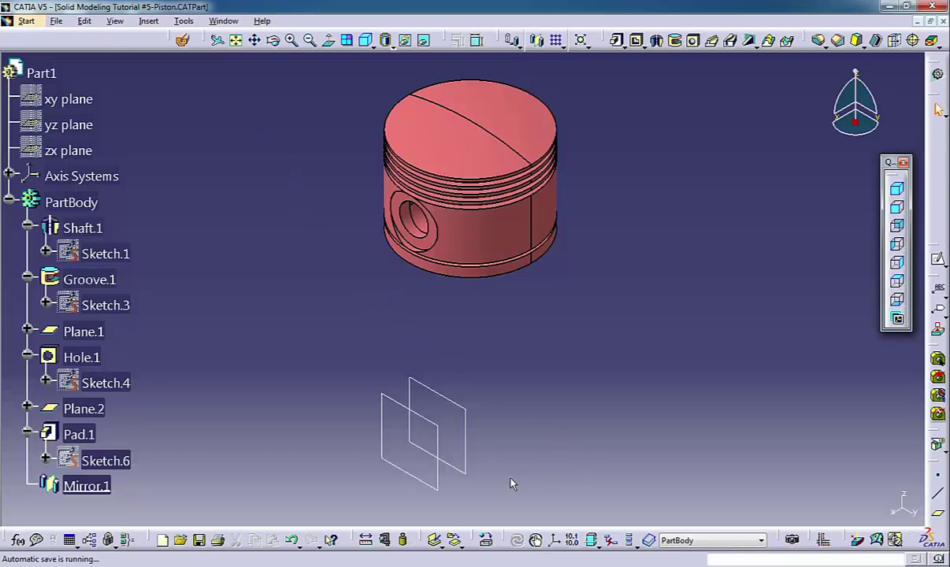
click(223, 20)
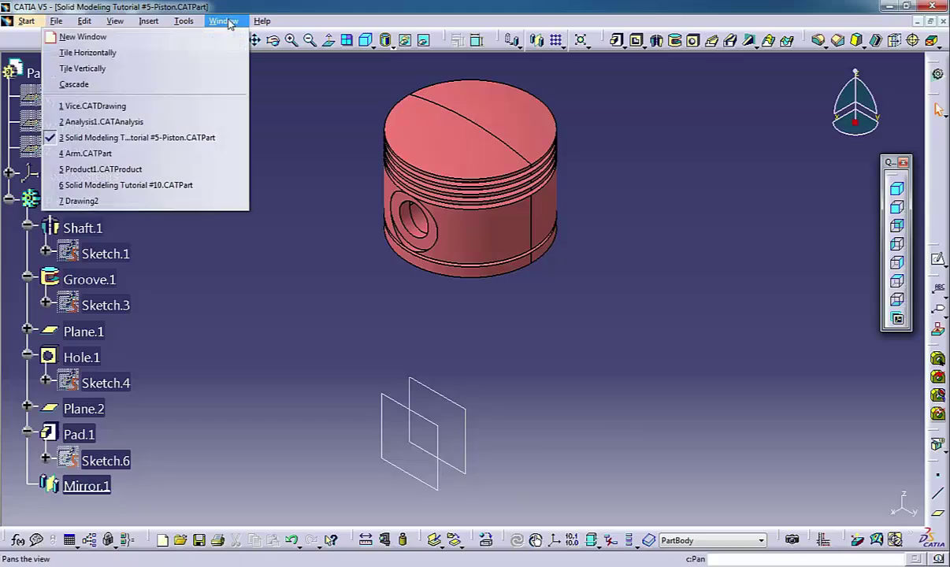
click(135, 123)
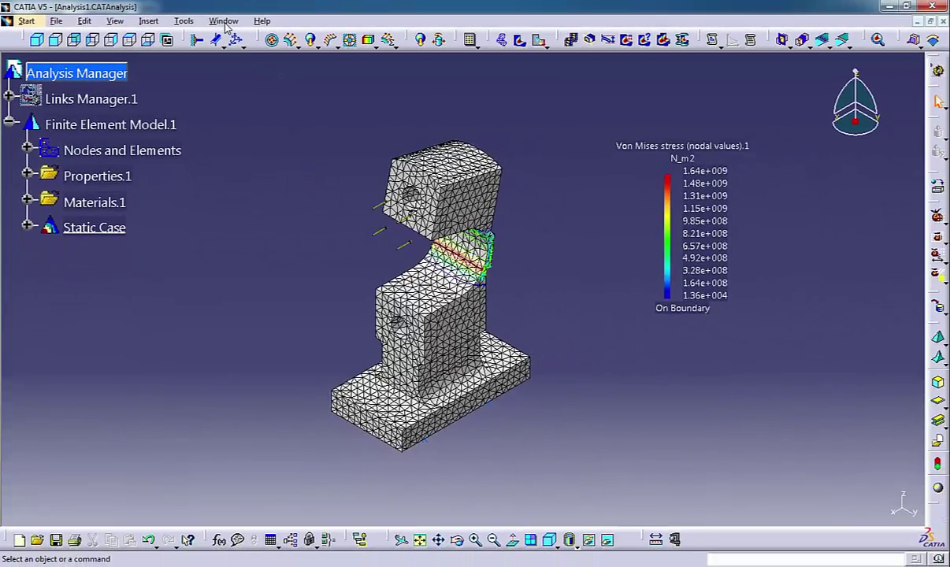
click(281, 26)
click(196, 138)
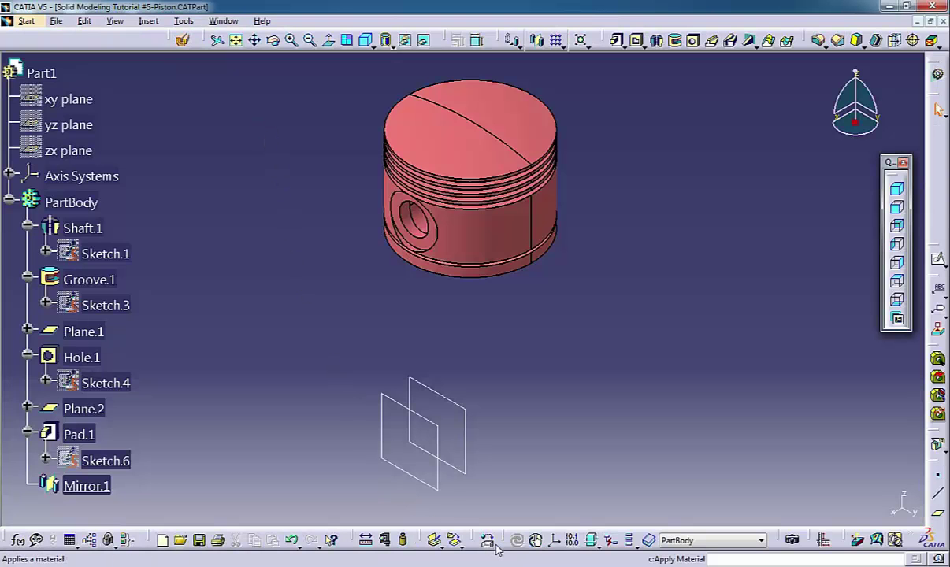
click(487, 541)
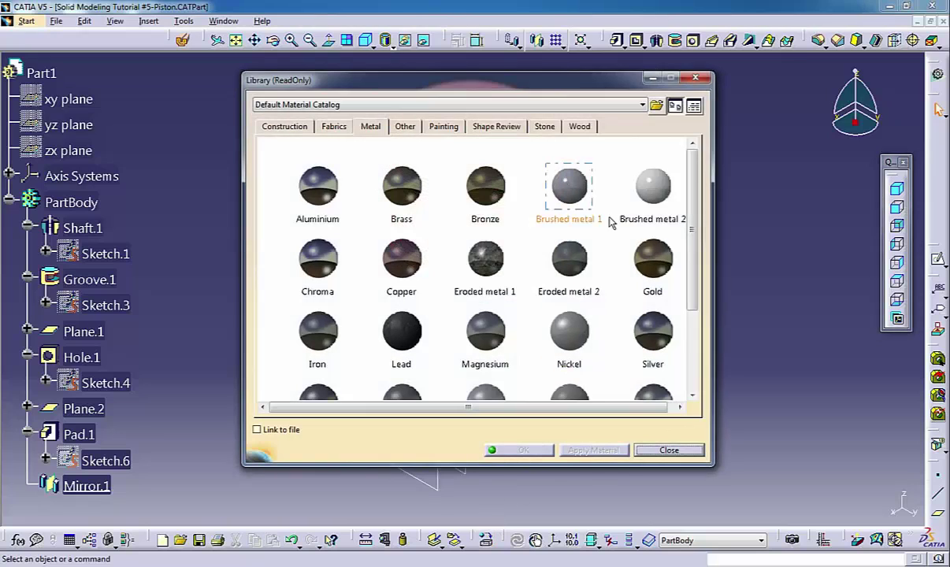
scroll(691, 237, down, 3)
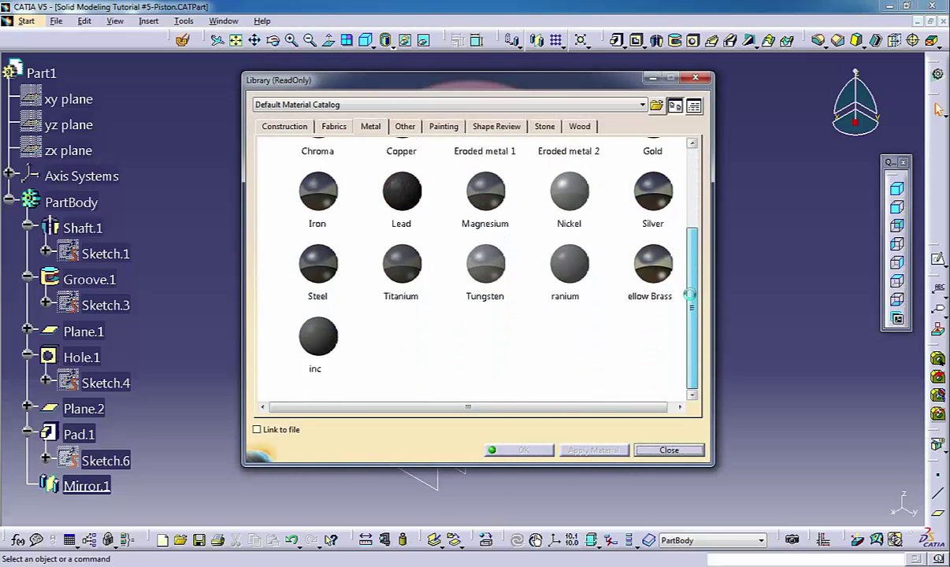
scroll(692, 263, up, 3)
click(405, 126)
click(338, 128)
click(275, 129)
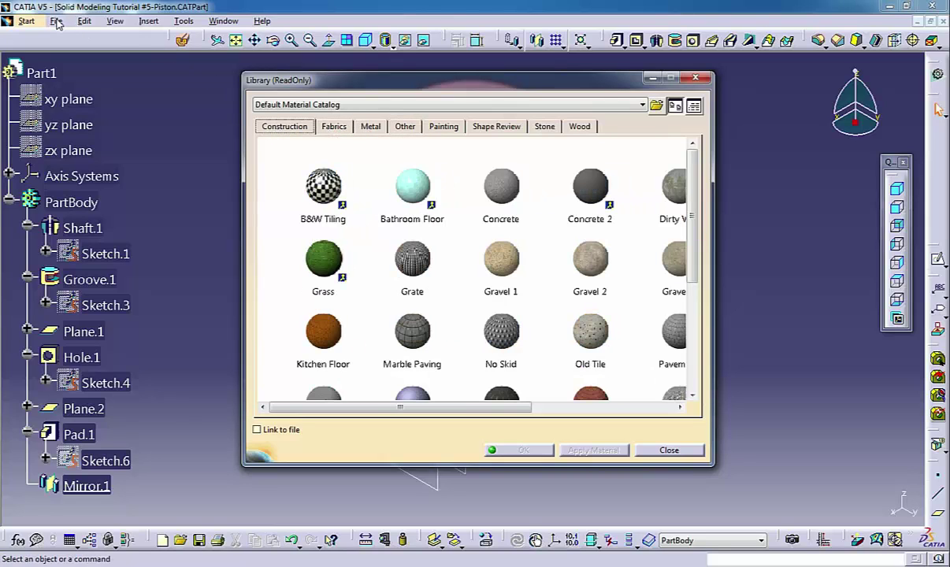
click(672, 450)
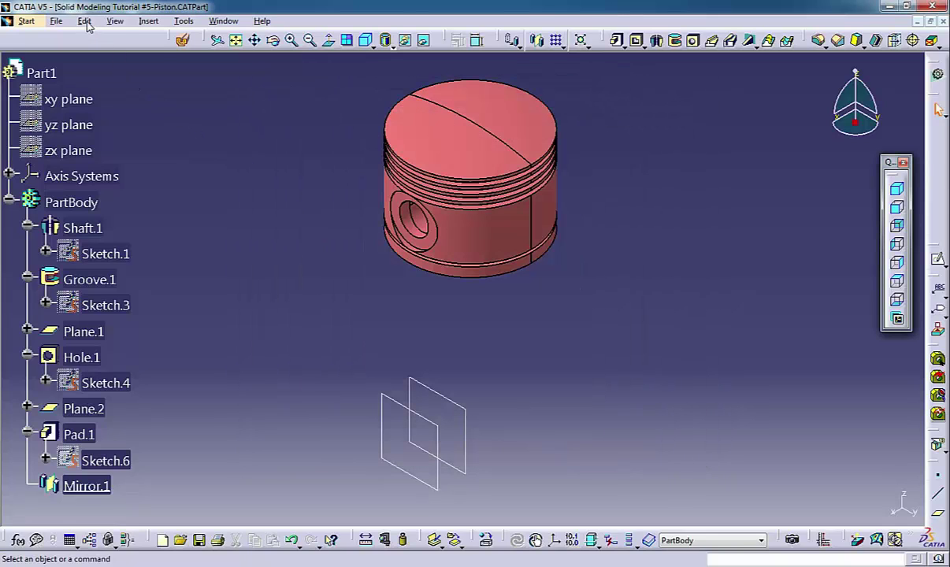
click(85, 22)
Open the File Selection dialog on the Crosshead folder and expand its Files of type list
mouse_move(56, 21)
click(45, 71)
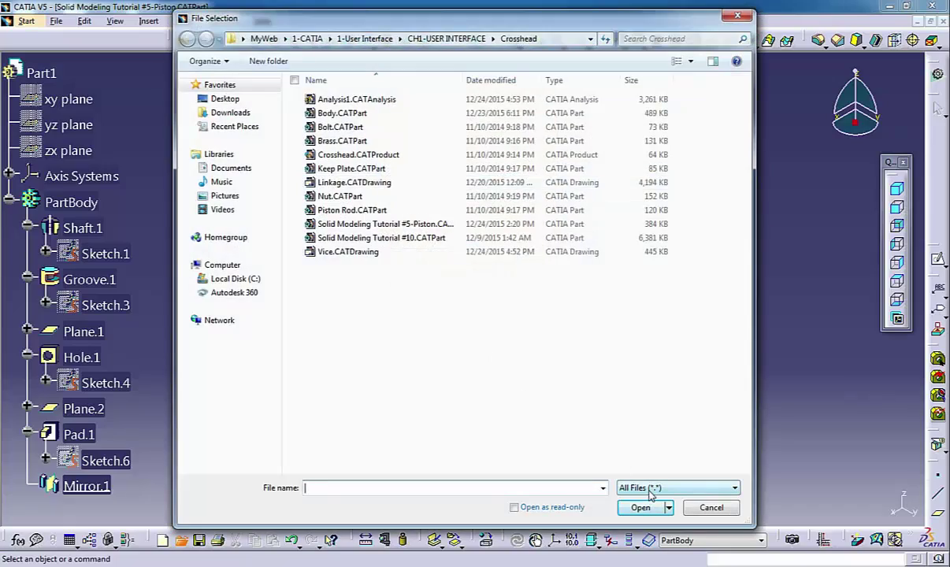
click(651, 488)
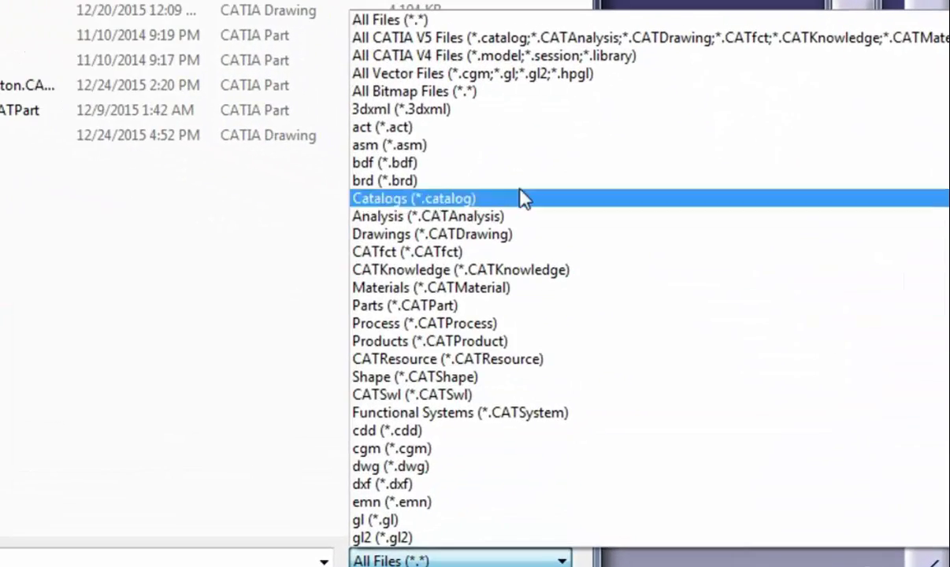